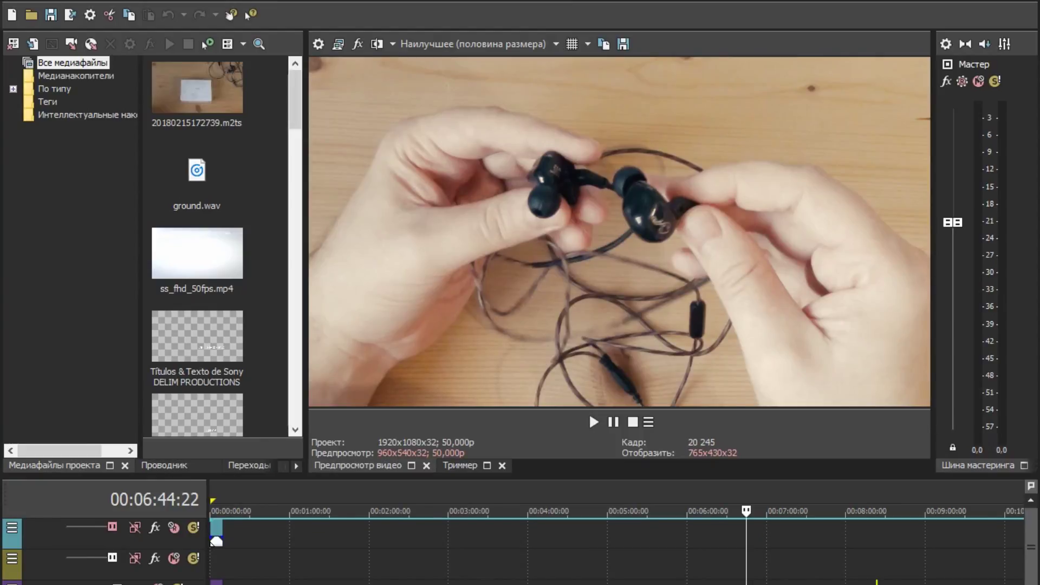
Step: Keep GPU acceleration on the NVIDIA GeForce GTX 1050 in the Video preferences, then close them
click(255, 1)
click(415, 518)
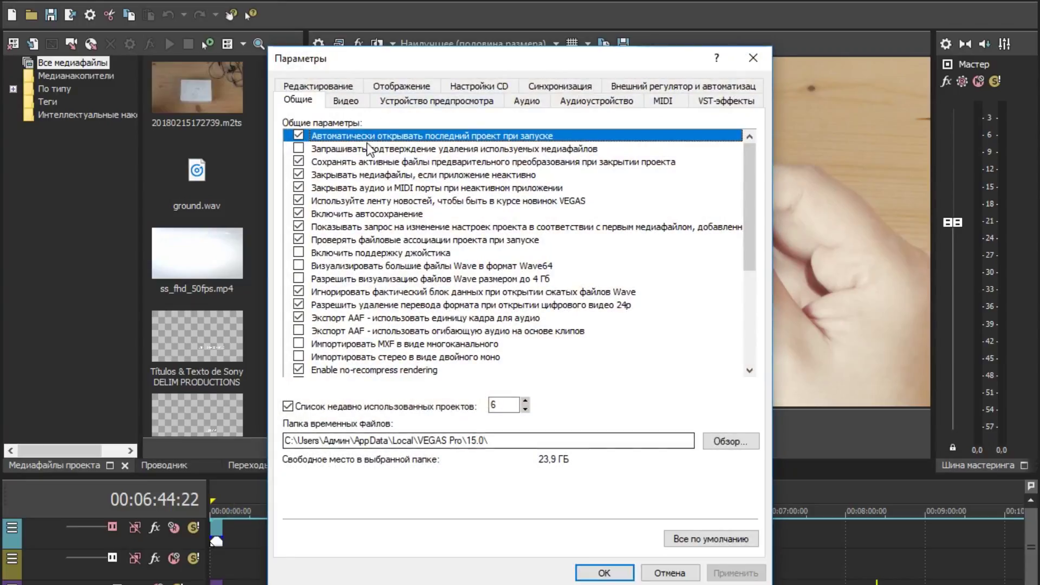
click(339, 99)
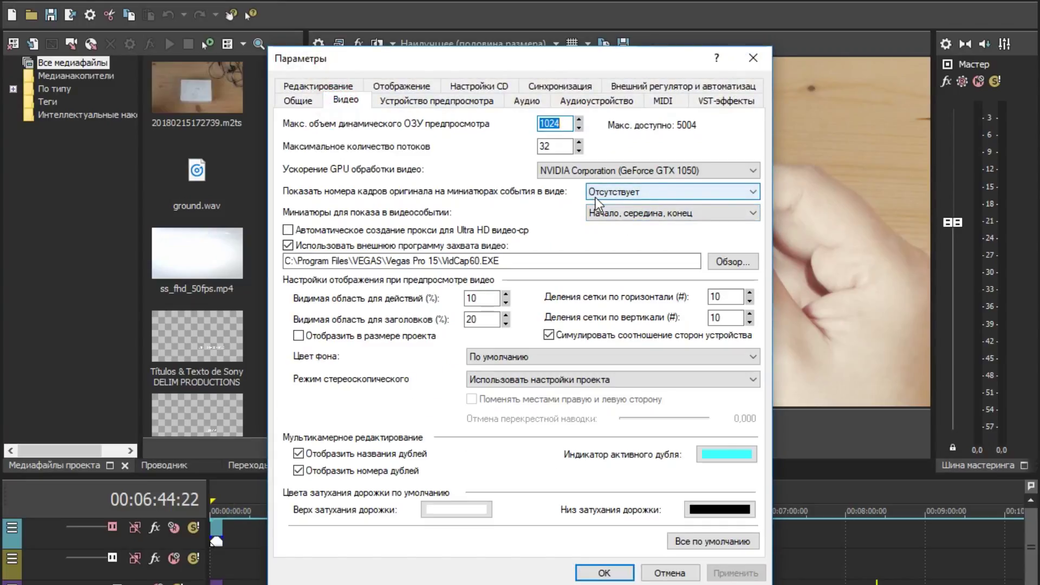
click(640, 170)
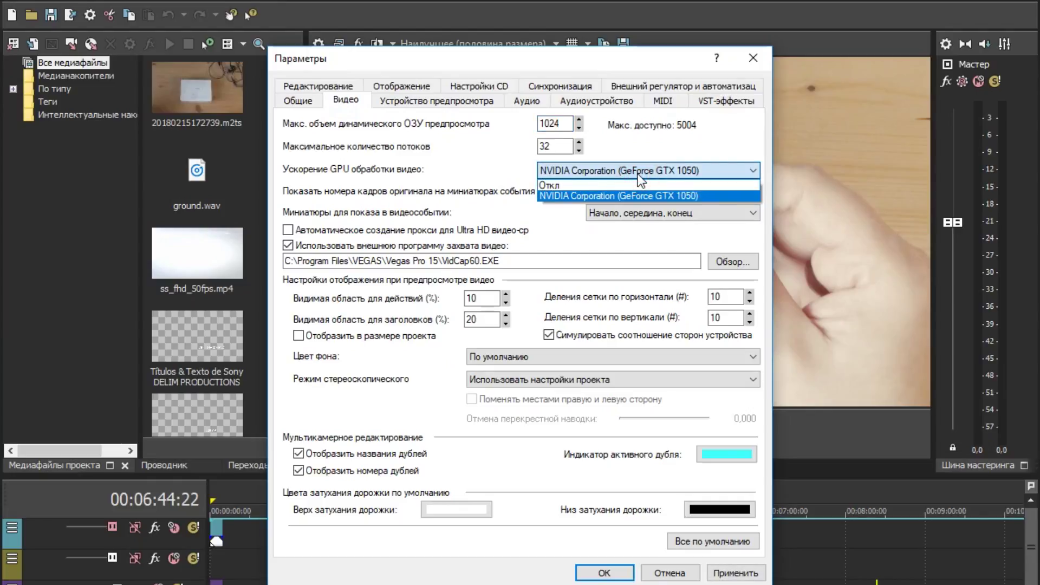
click(487, 182)
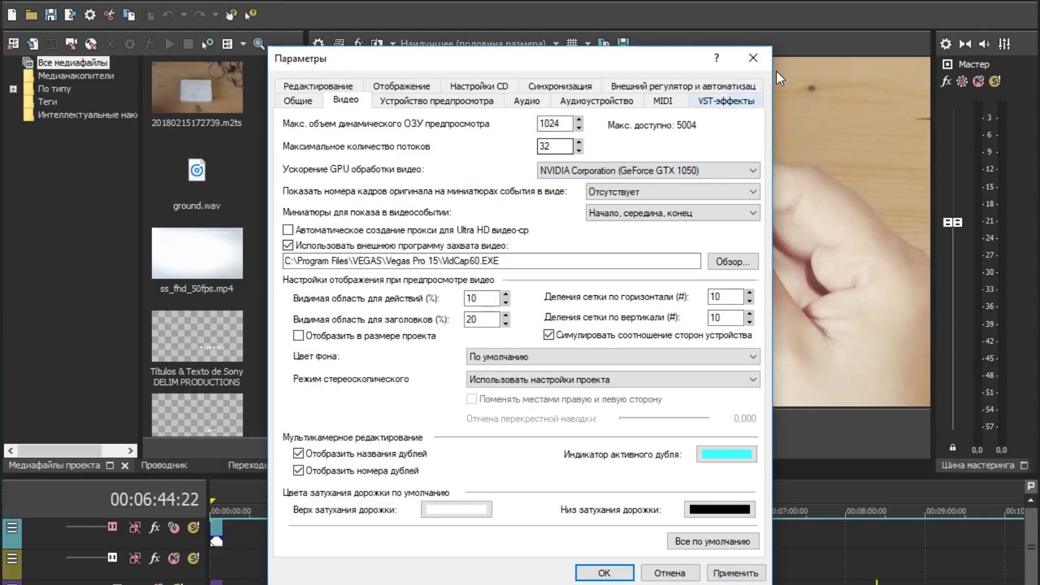
click(759, 61)
Step: Start a Sony AVC/MVC render with the Интернет 1920x1080-50p template and open its system settings
key(alt+f)
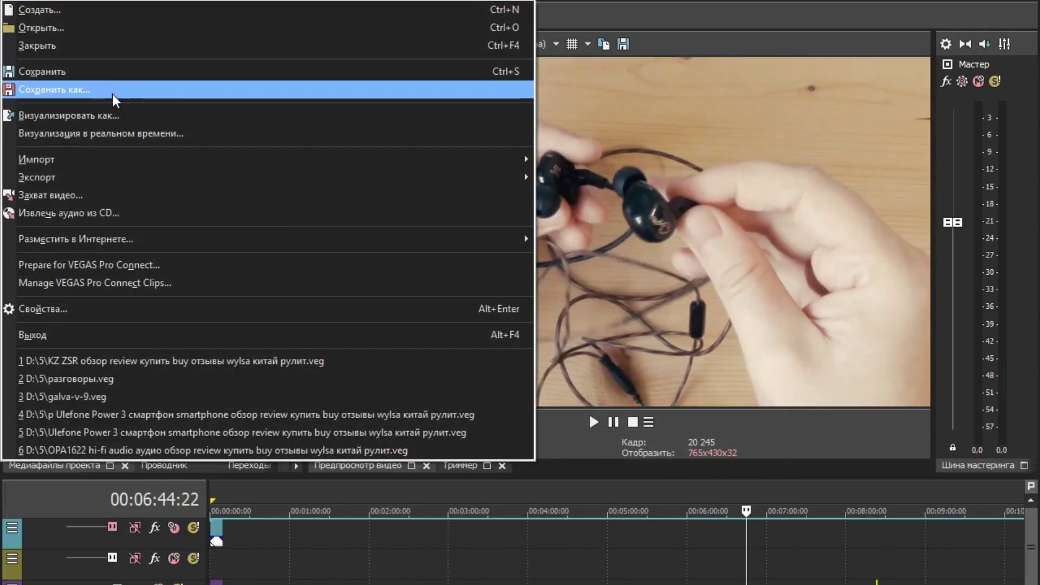
click(124, 115)
click(162, 212)
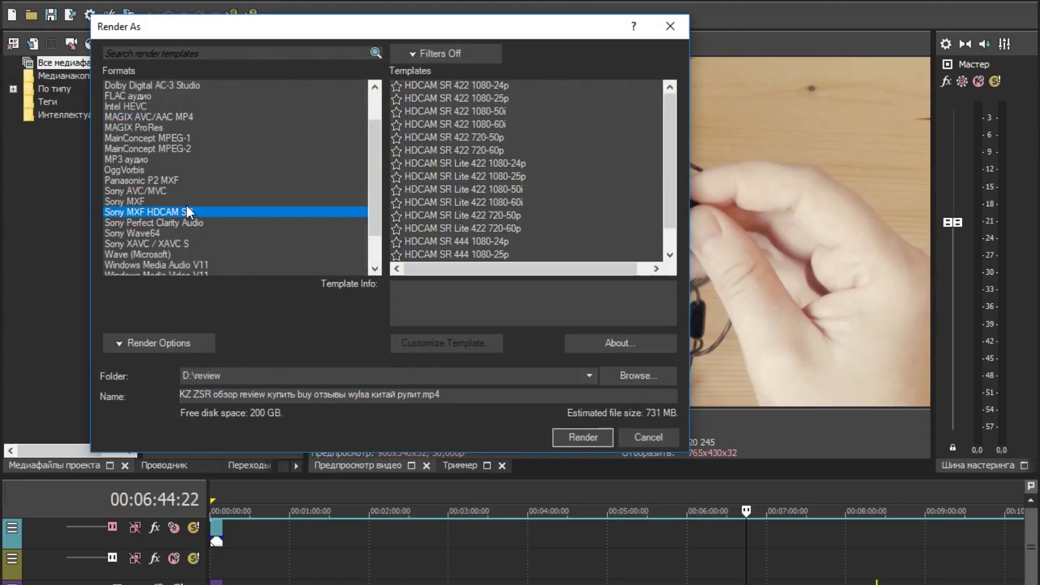
click(163, 191)
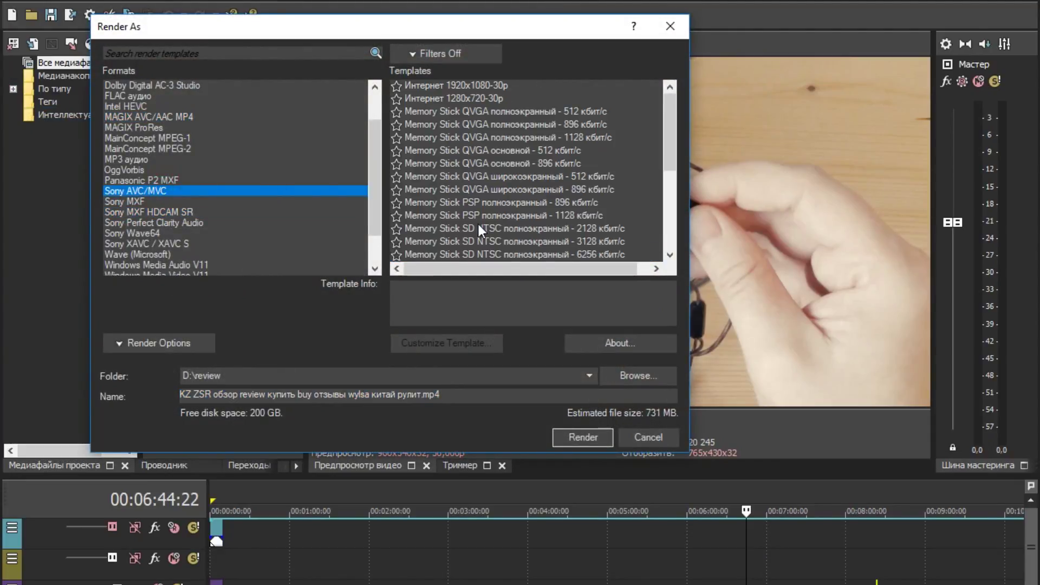
scroll(477, 230, down, 5)
click(465, 253)
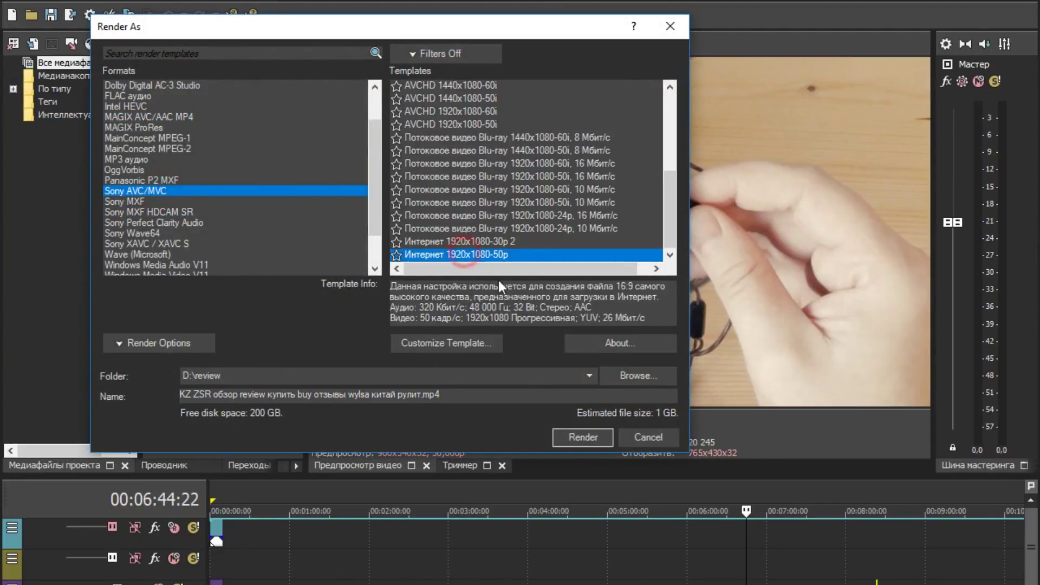
click(466, 343)
click(313, 476)
Step: Check for a GPU encoder, then view the encoding-mode choices on the video page
click(285, 182)
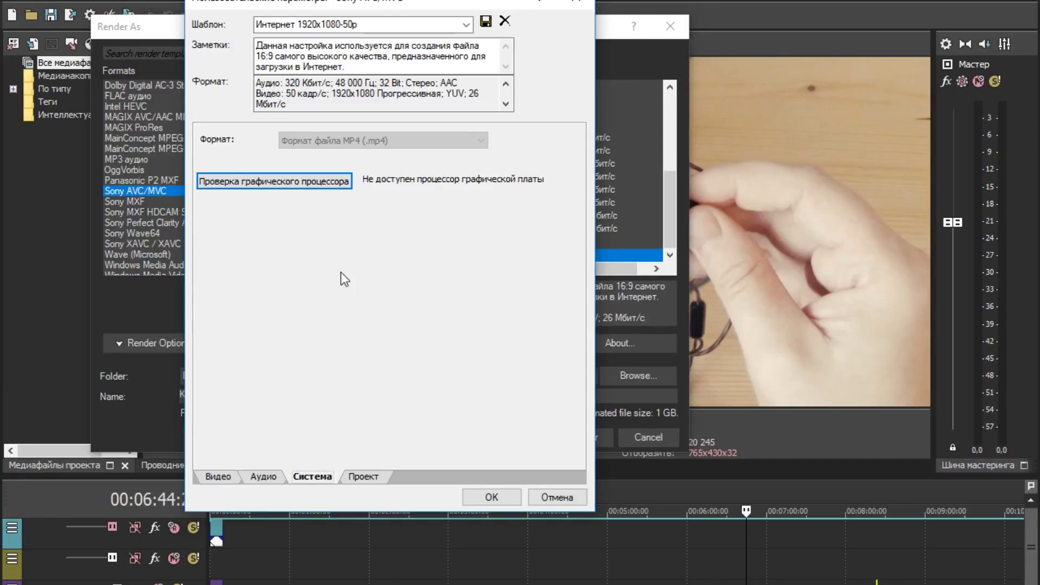
click(219, 476)
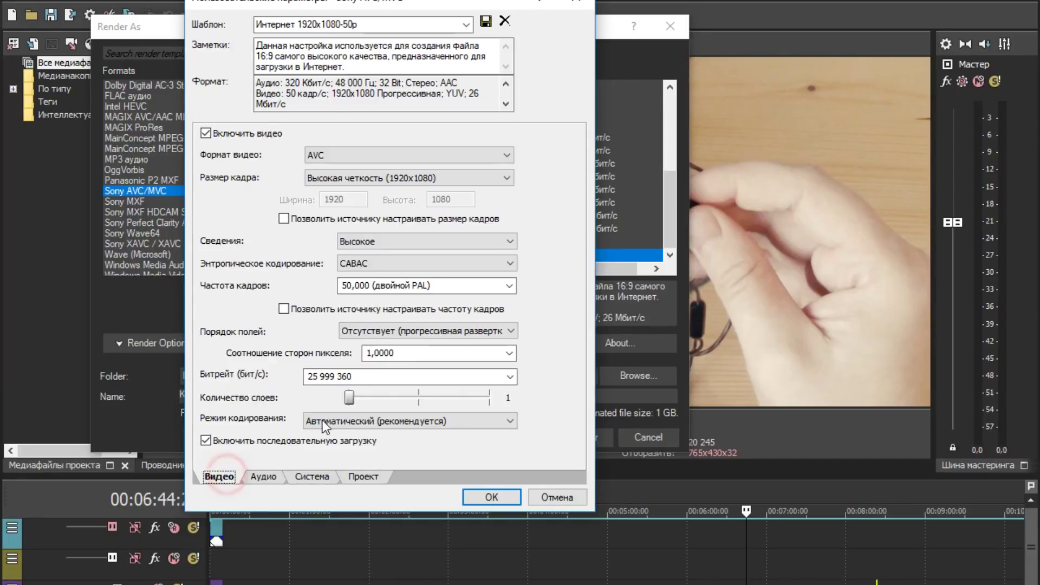
click(368, 421)
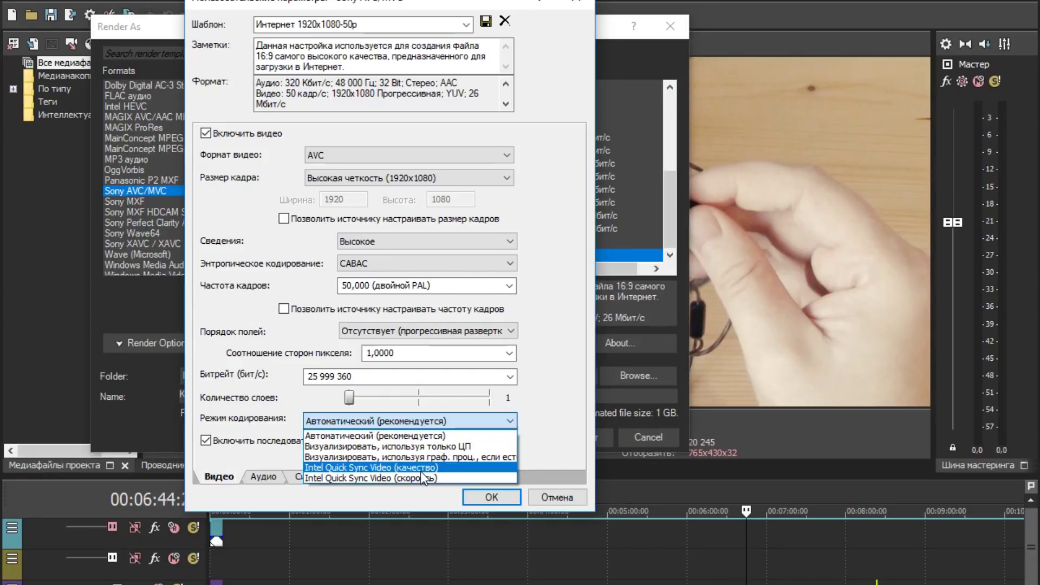
click(545, 423)
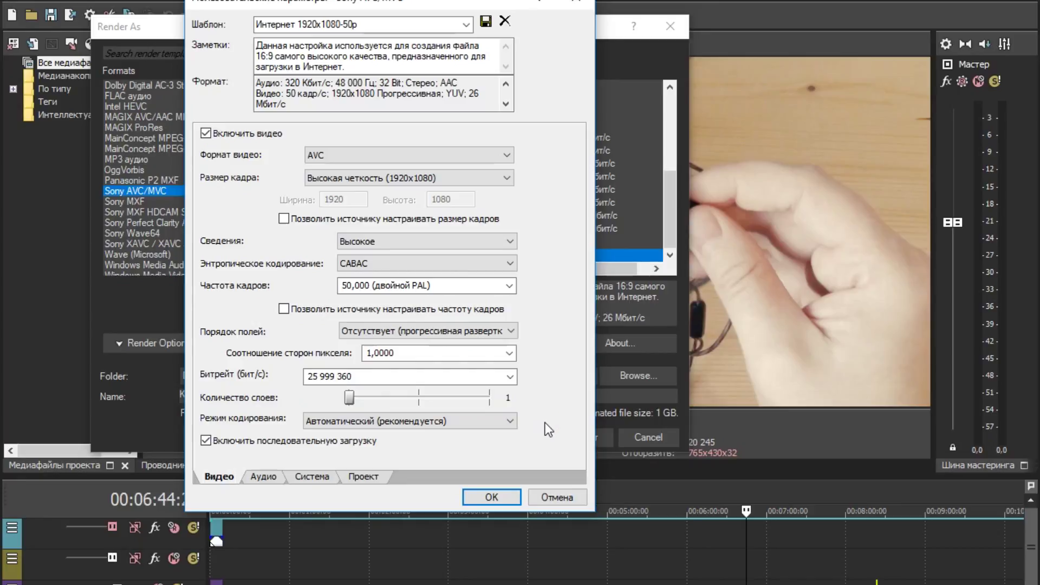
click(413, 422)
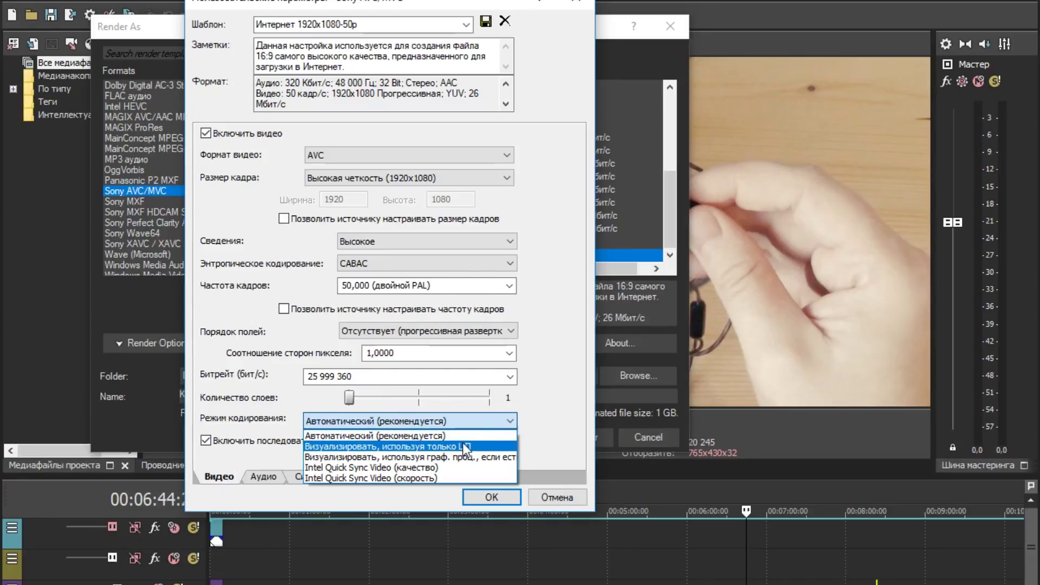
click(548, 423)
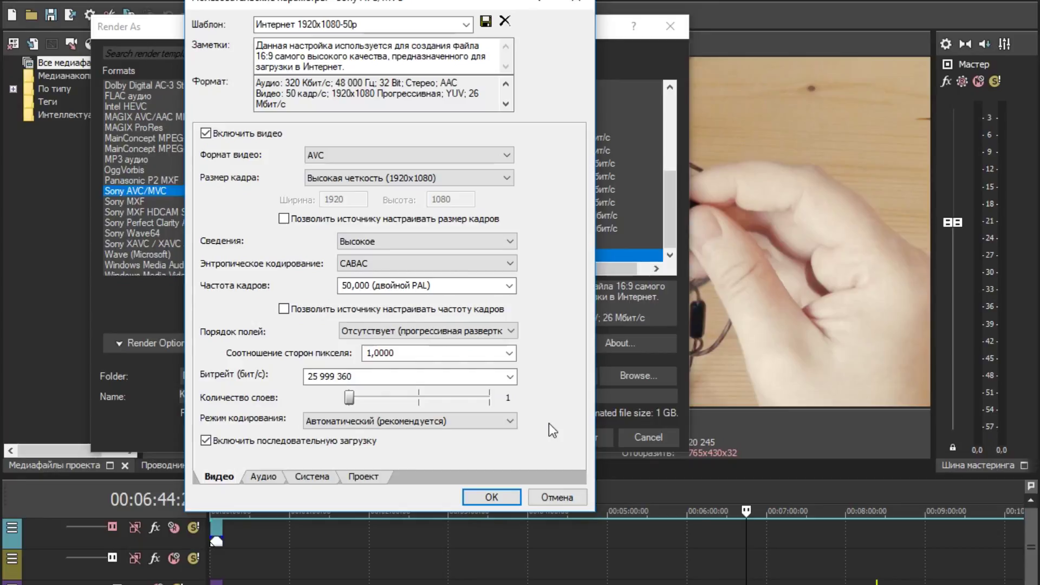
click(480, 421)
click(555, 419)
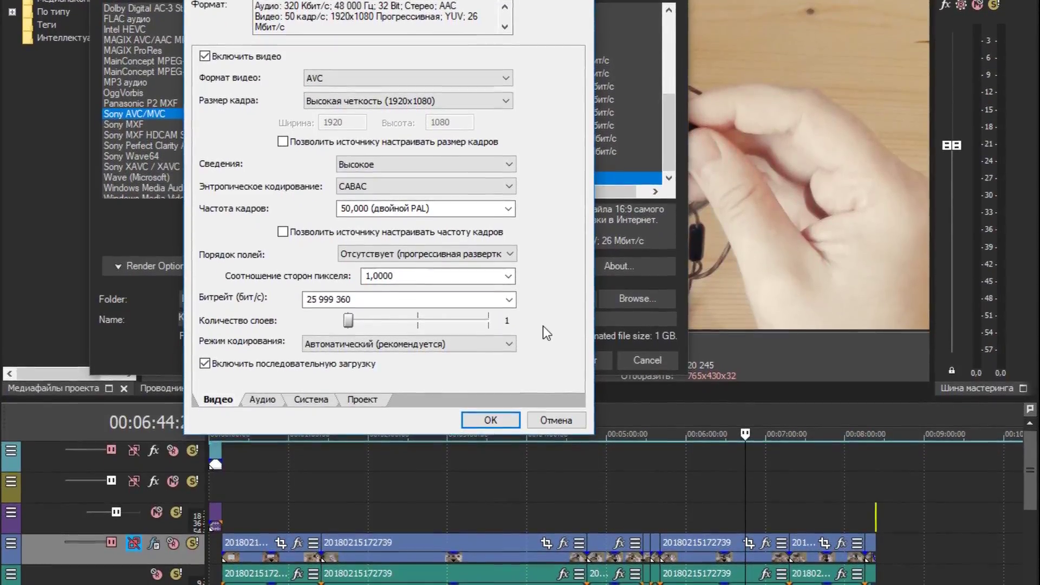
Step: Cancel the template customization and the Render As dialog to return to the timeline
click(558, 415)
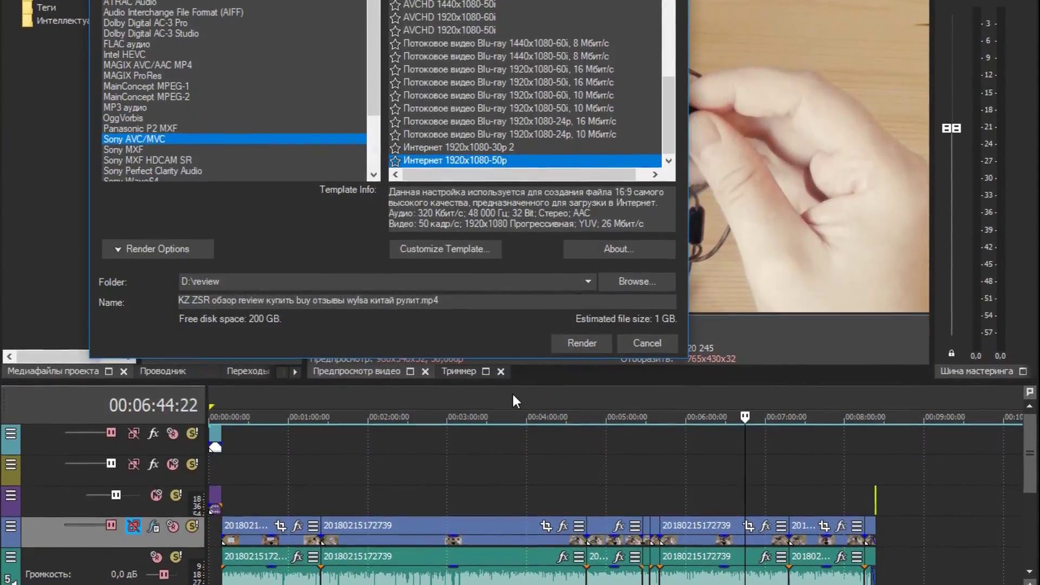
click(639, 339)
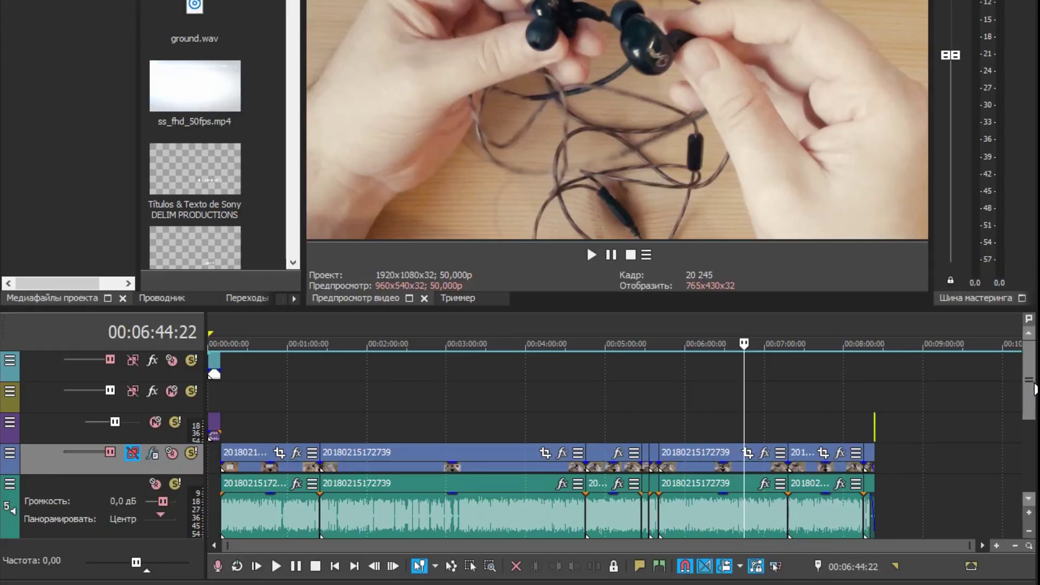
scroll(1036, 403, down, 1)
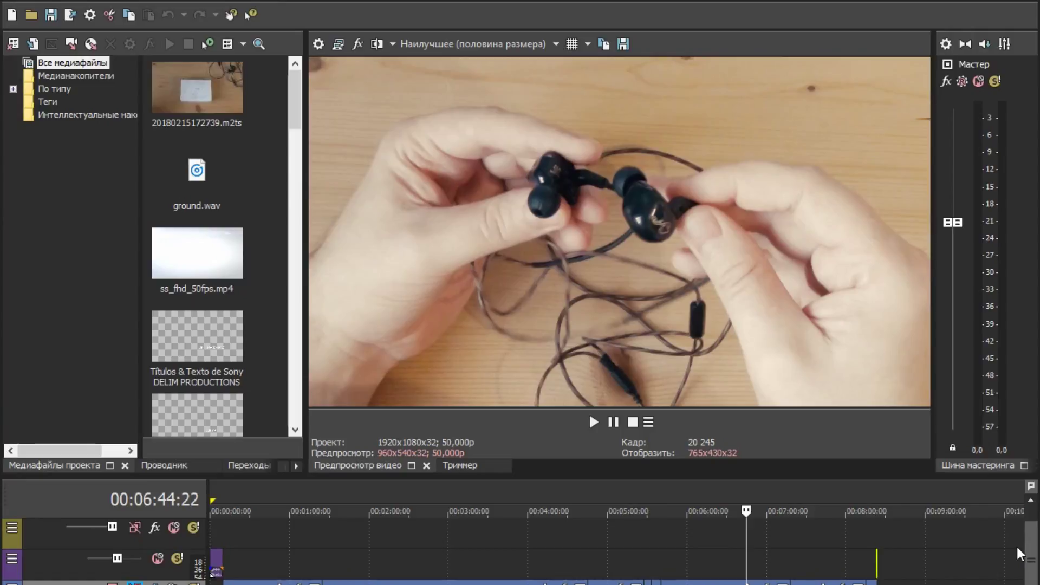
Step: Reopen the Sony AVC/MVC Интернет 1920x1080-50p template's custom settings from Render As
click(33, 5)
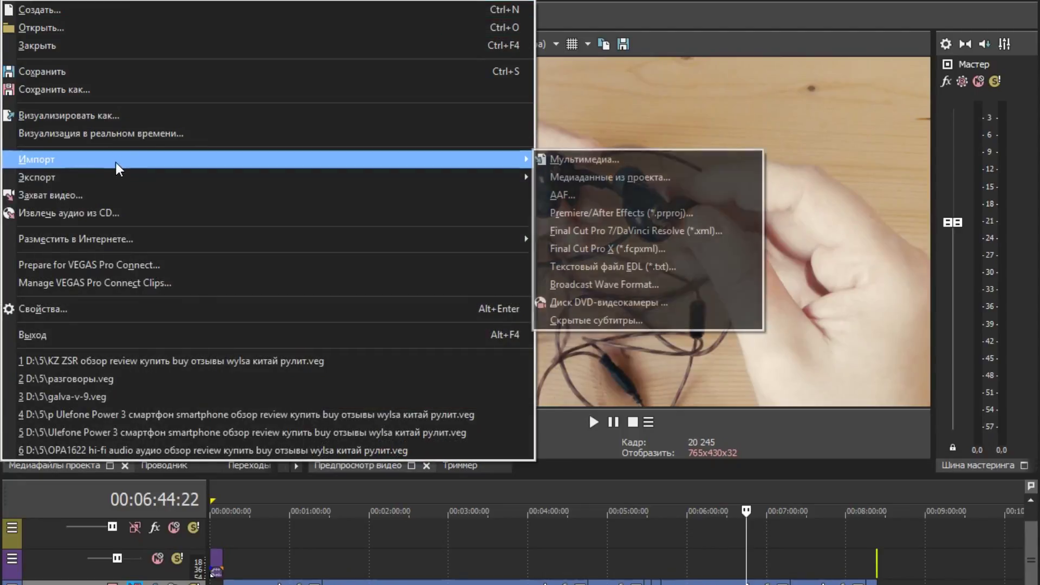
click(116, 116)
key(ctrl+m)
click(126, 213)
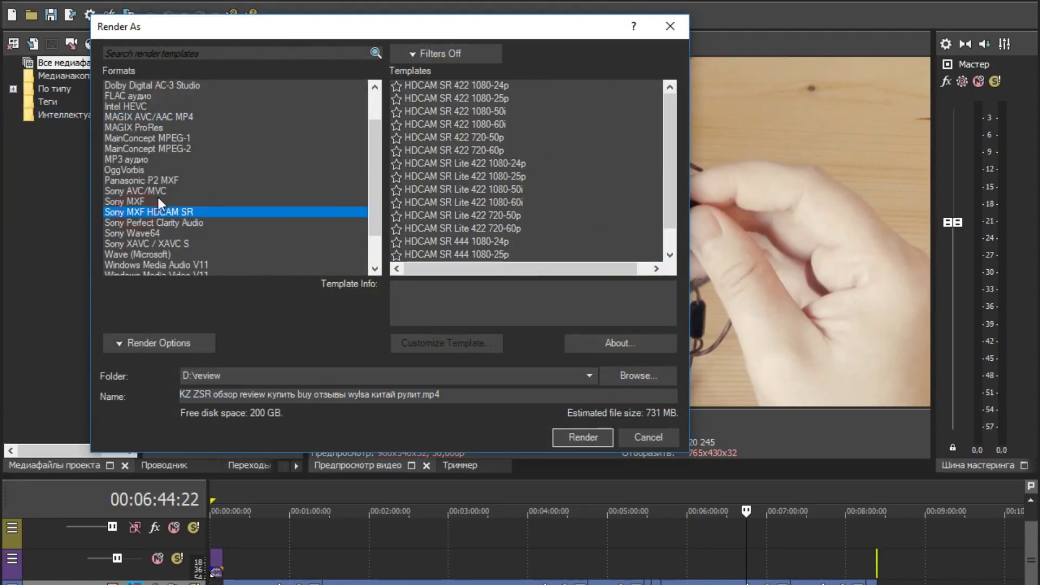
click(158, 191)
scroll(433, 219, down, 1)
click(470, 255)
click(459, 343)
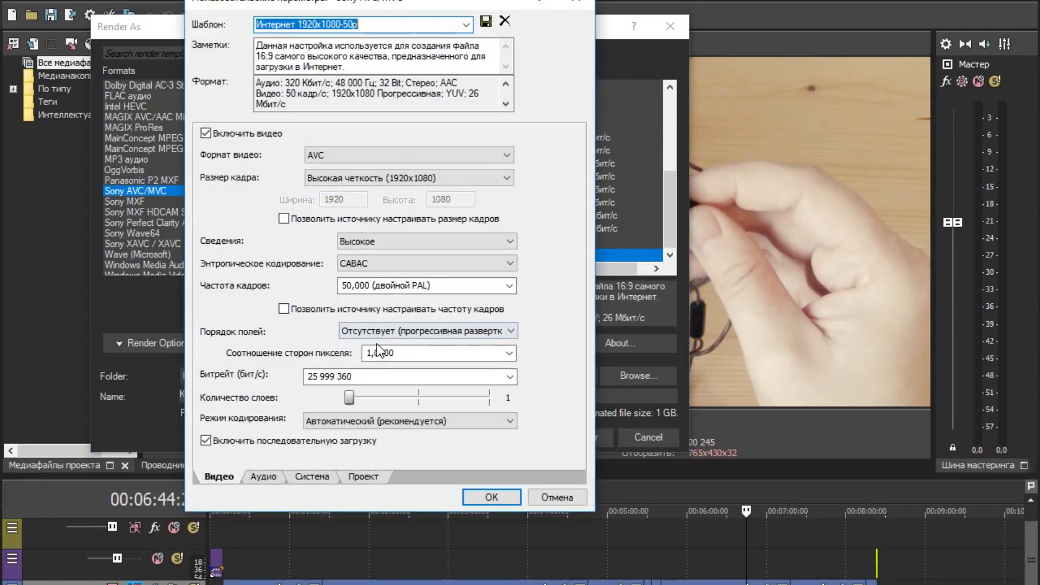
Step: Keep the bitrate at 25 999 360 from the preset bitrate list
click(382, 378)
click(510, 377)
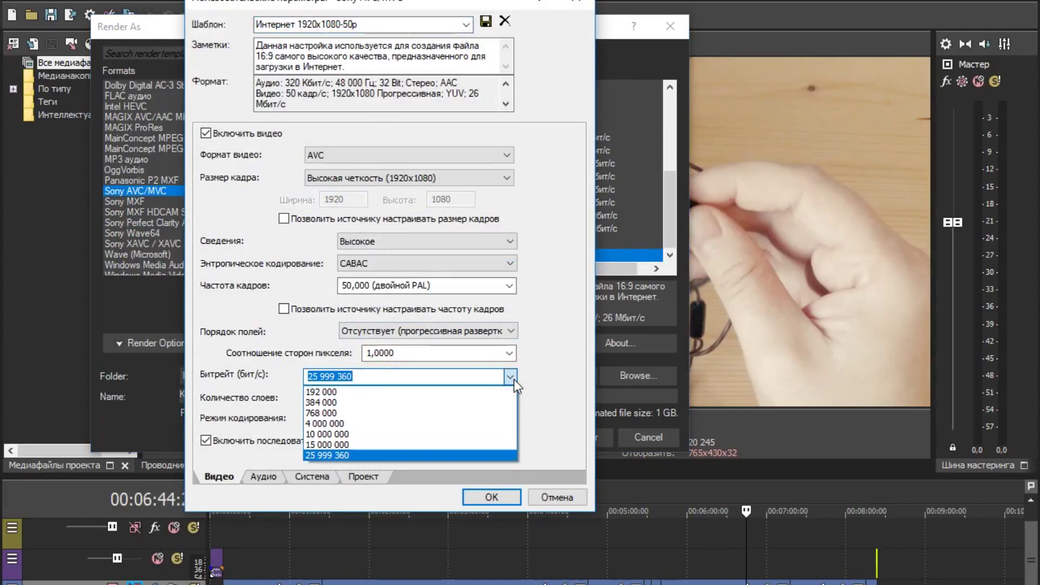
click(550, 377)
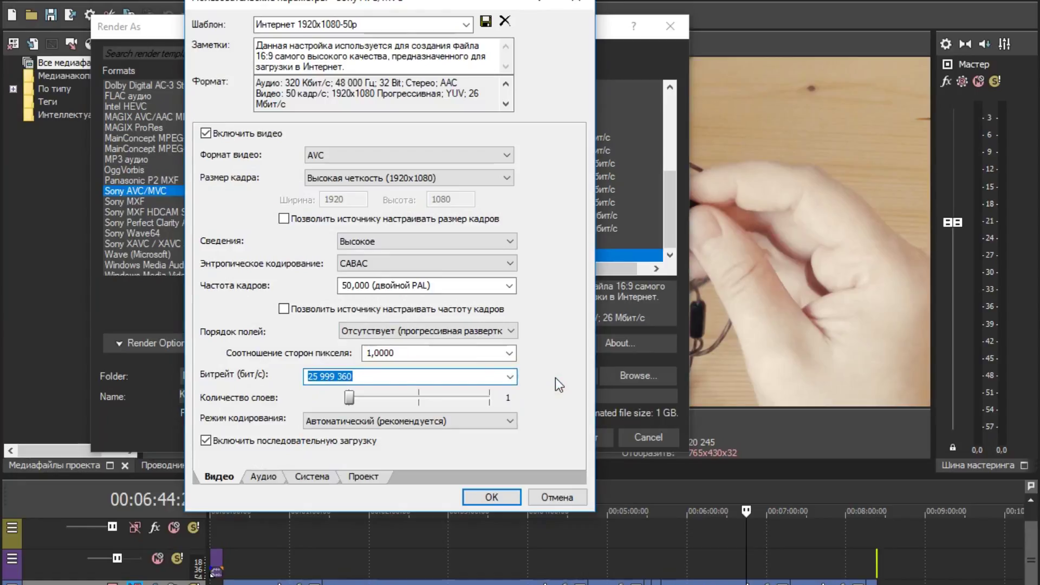
Step: Switch to MAGIX AVC/AAC MP4 with the Internet HD 1080p 50 кадр/с (NVidia NVENC) template and view its settings
click(564, 497)
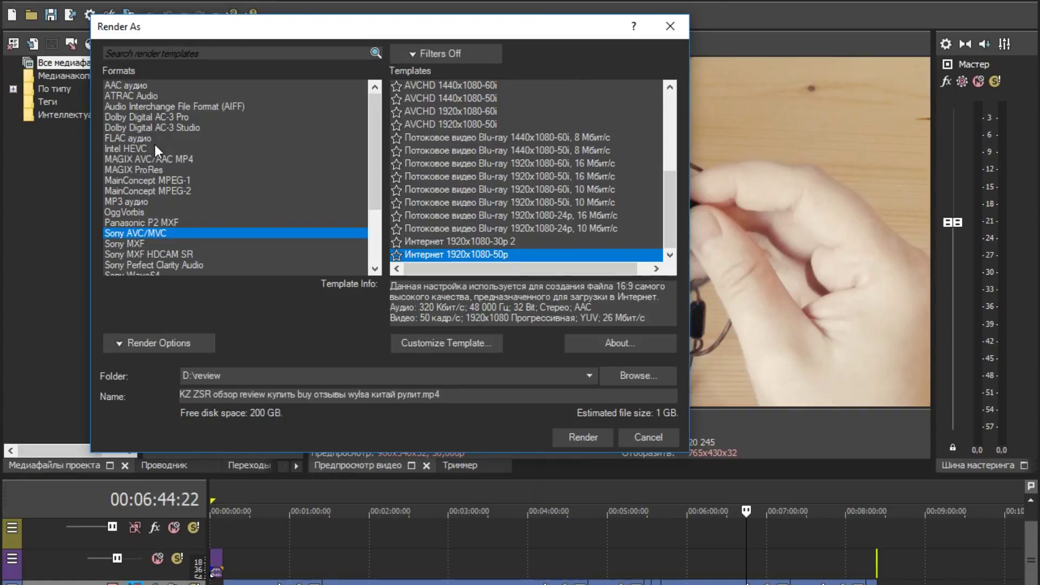
click(161, 158)
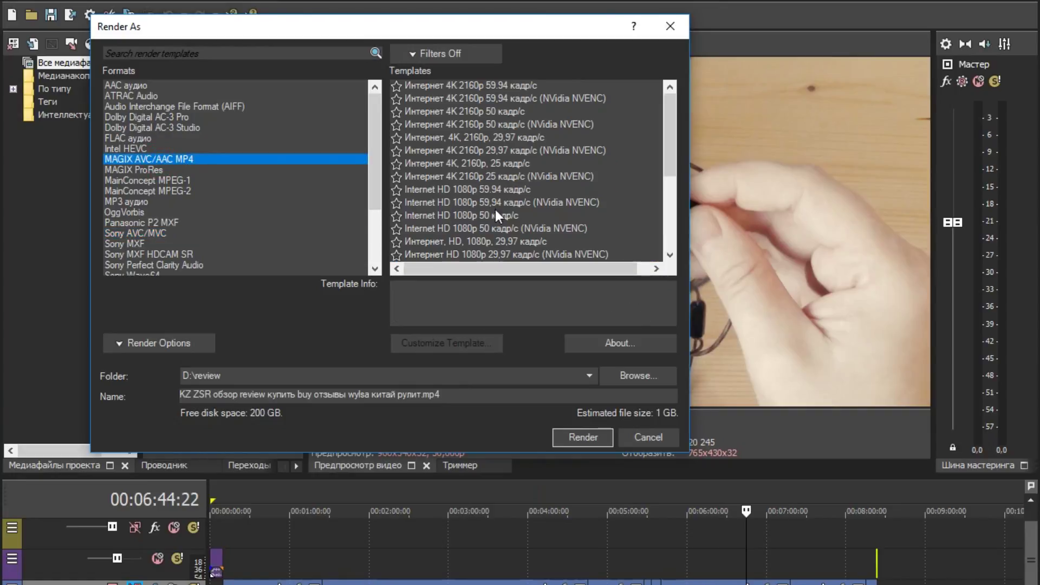
click(493, 228)
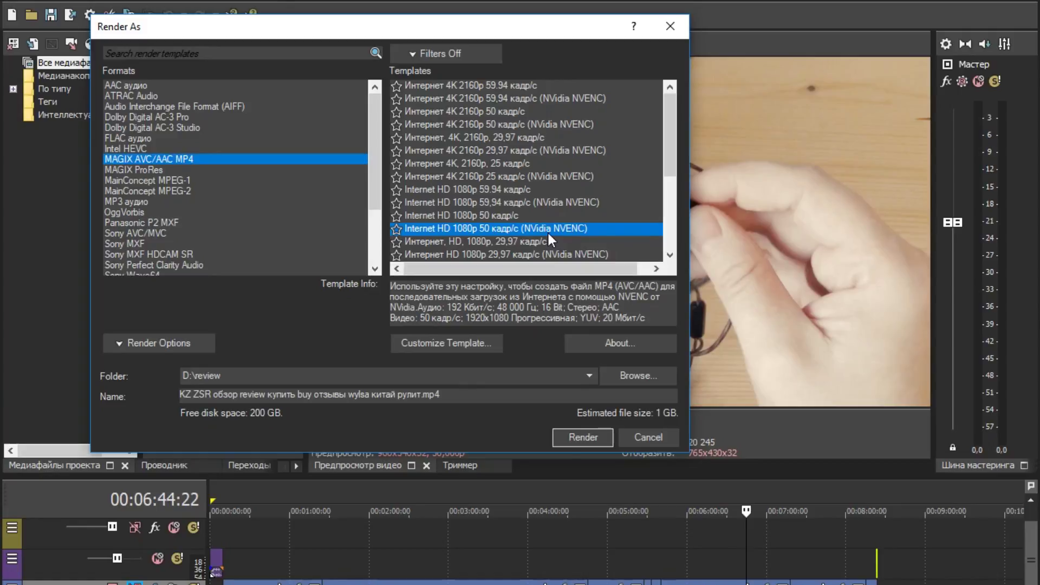
click(477, 341)
click(347, 395)
click(330, 377)
click(523, 373)
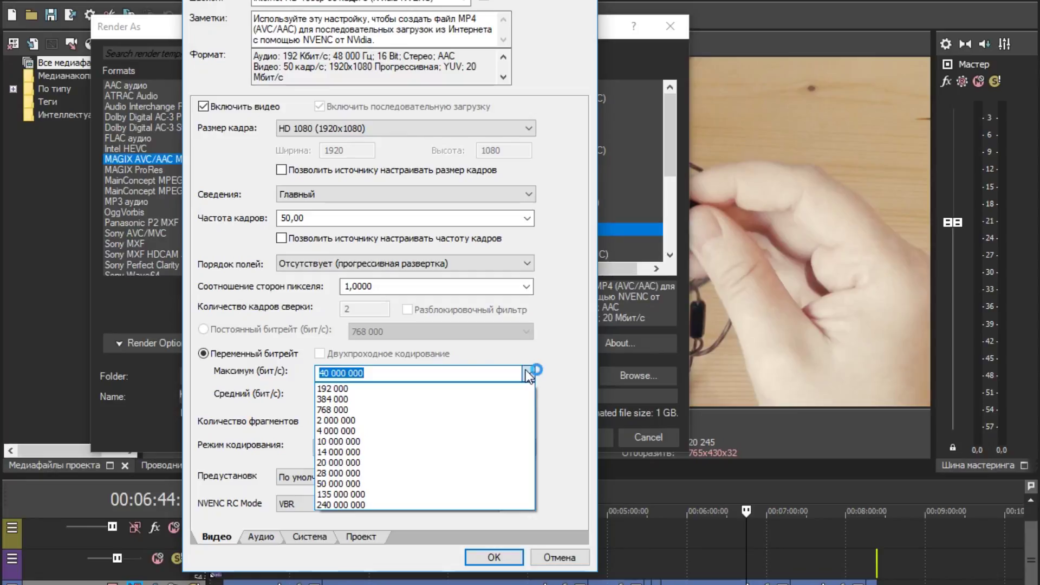
click(566, 369)
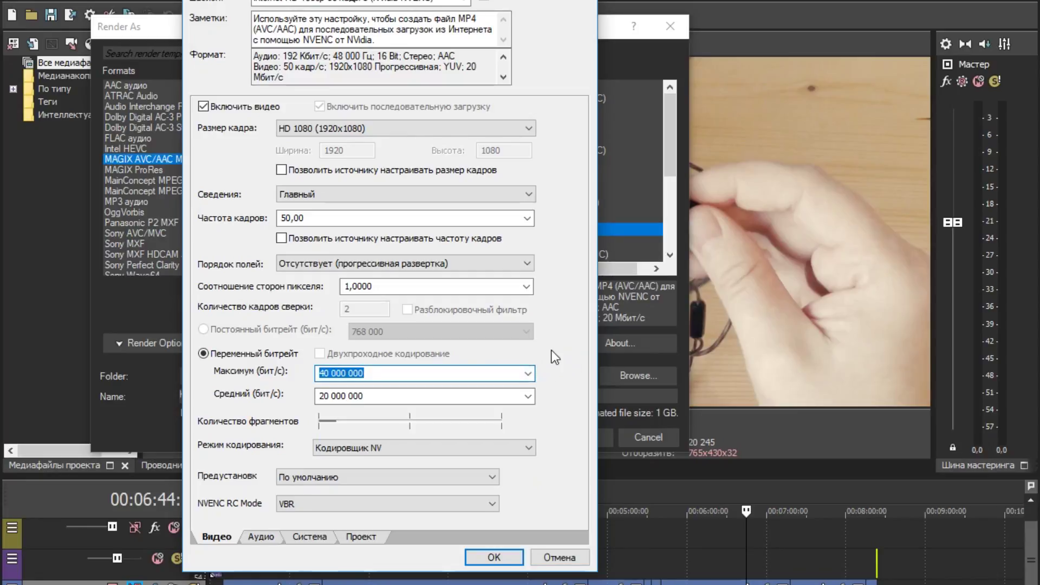
click(560, 557)
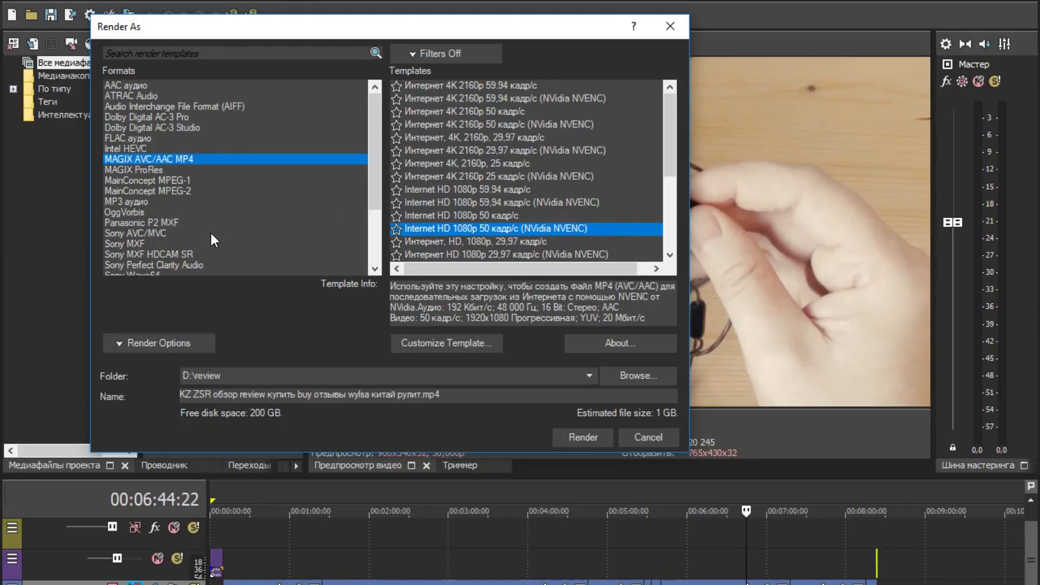
Step: Compare the Sony AVC/MVC and MAGIX AVC/AAC MP4 templates, then cancel the Render As dialog
click(191, 233)
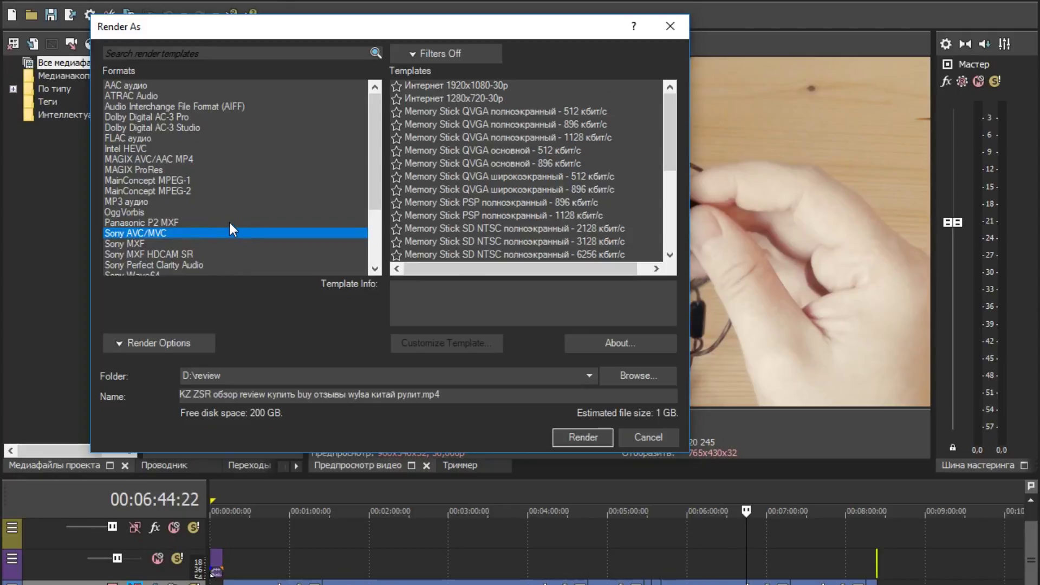
click(177, 160)
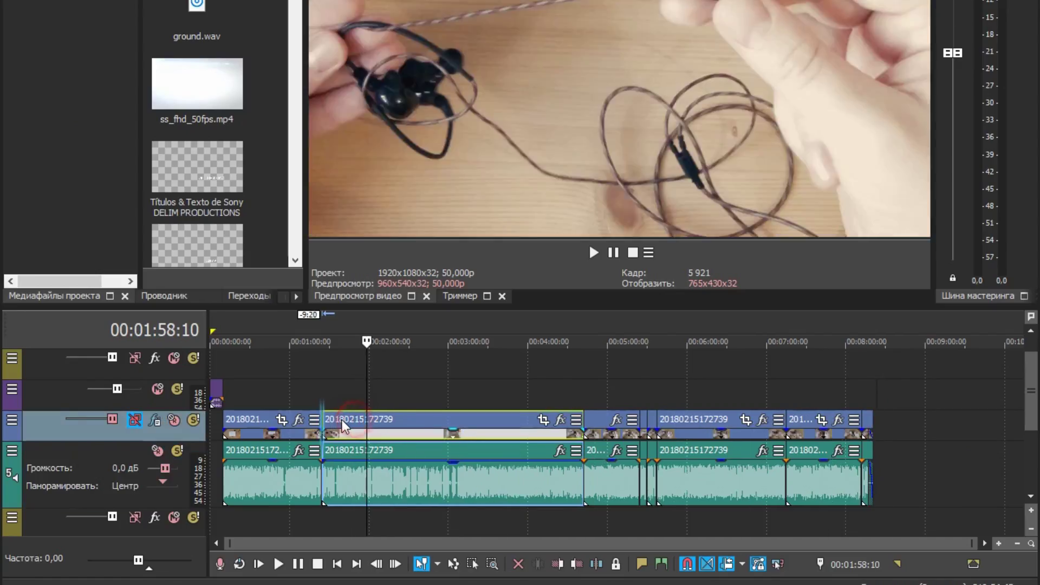
click(353, 420)
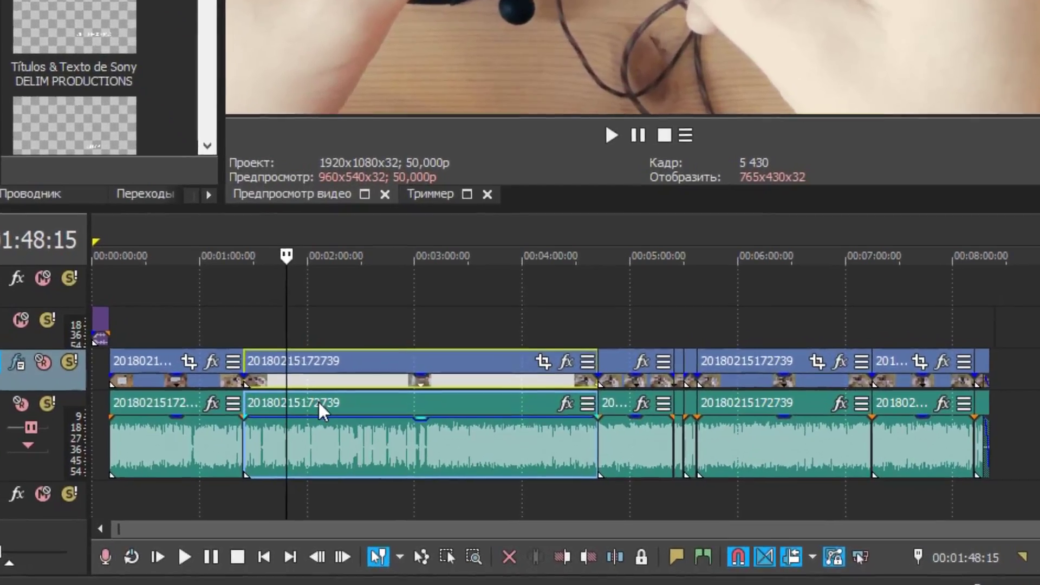
Step: Overlap the second clip onto the first for a crossfade, then pull it back with an audio fade-in
drag(380, 416, 362, 462)
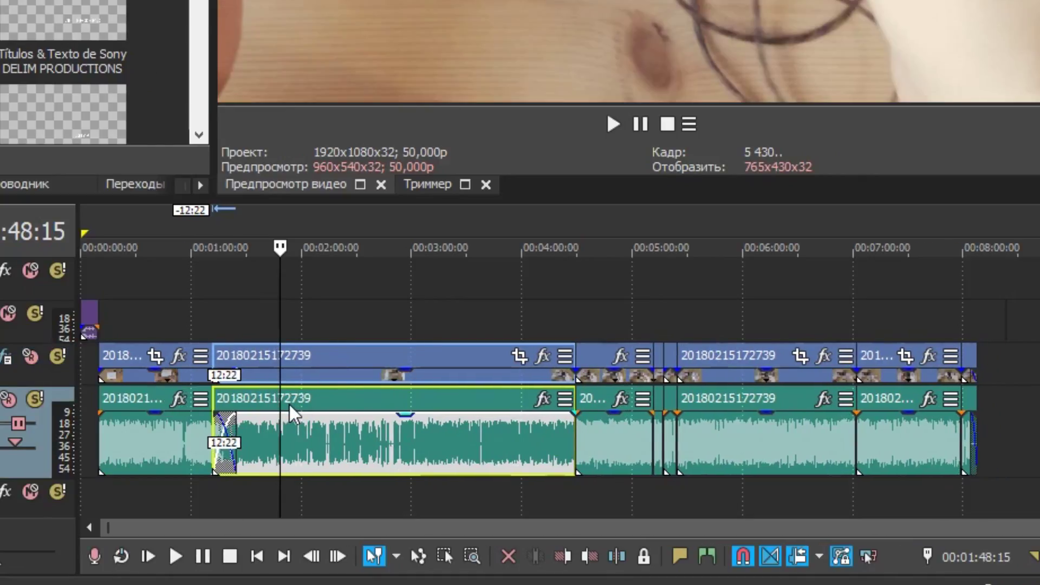
mouse_move(292, 415)
mouse_down()
mouse_move(296, 394)
mouse_move(313, 403)
mouse_up()
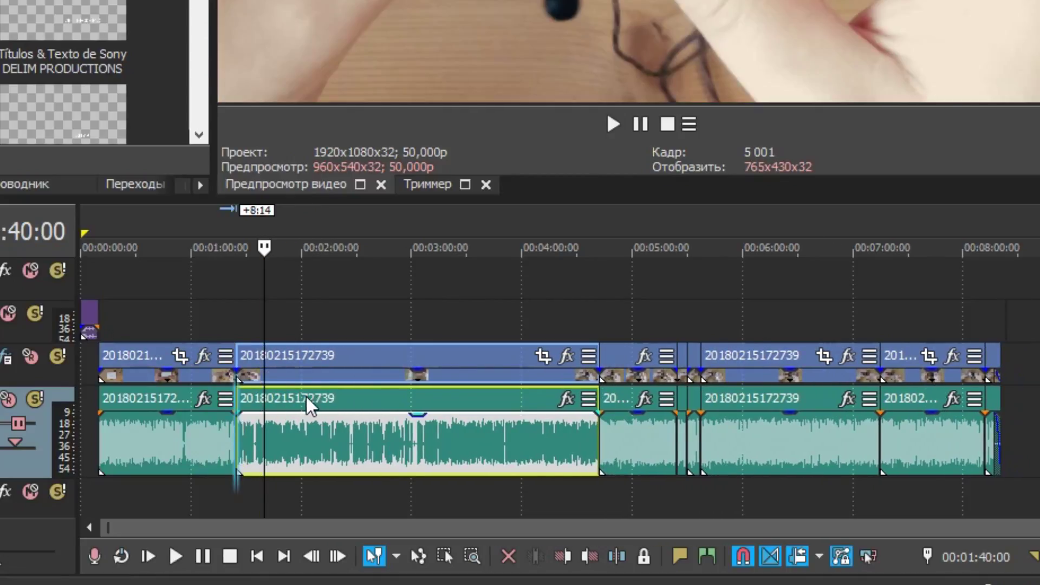
drag(309, 397, 318, 403)
click(274, 425)
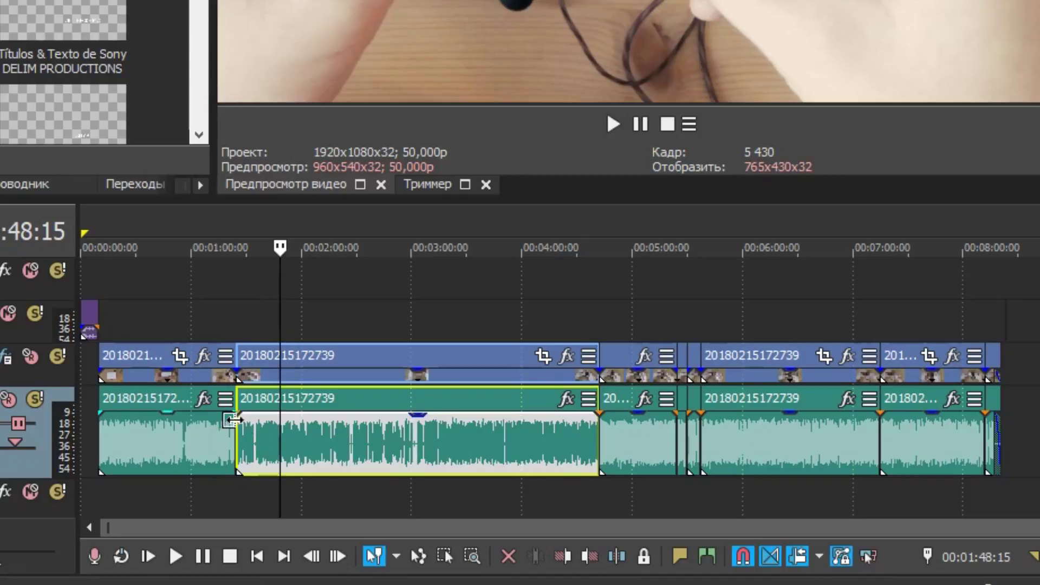
mouse_move(260, 433)
mouse_down()
mouse_move(278, 433)
mouse_move(277, 416)
mouse_up()
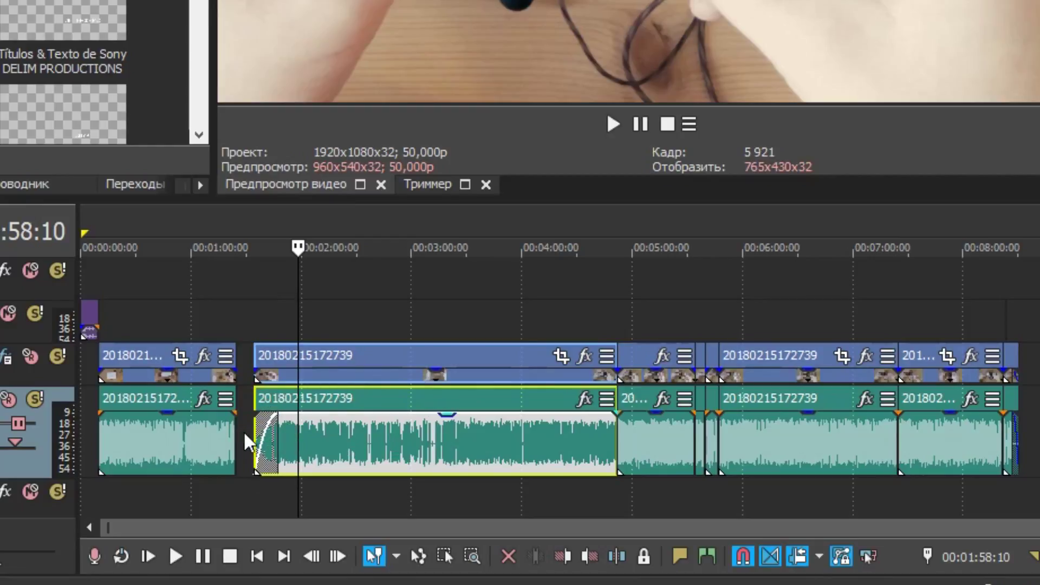
Step: Give the second clip's audio fade-in the third curve shape and toggle the volume envelope
right_click(274, 430)
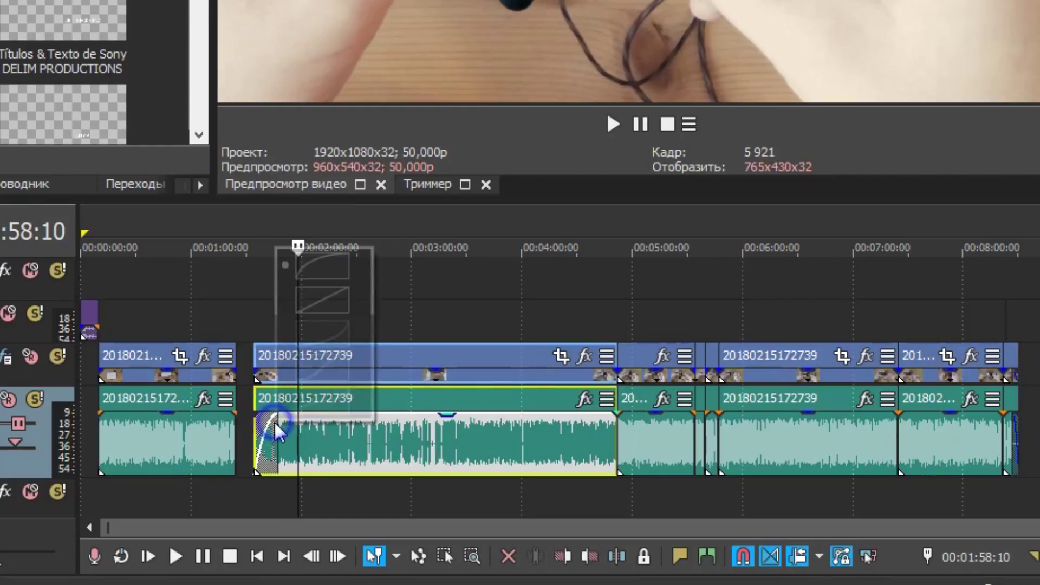
click(319, 346)
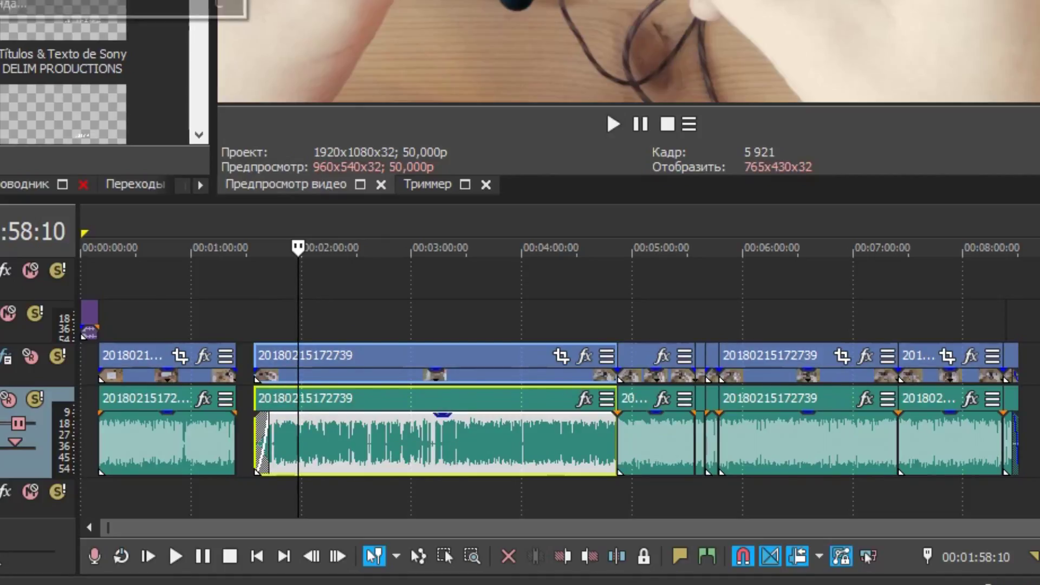
key(v)
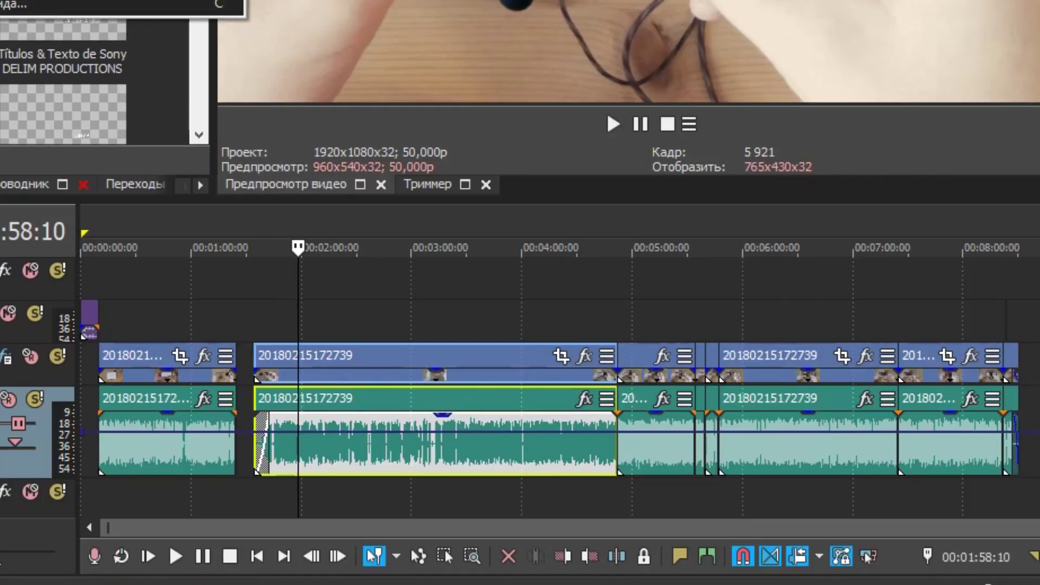
key(v)
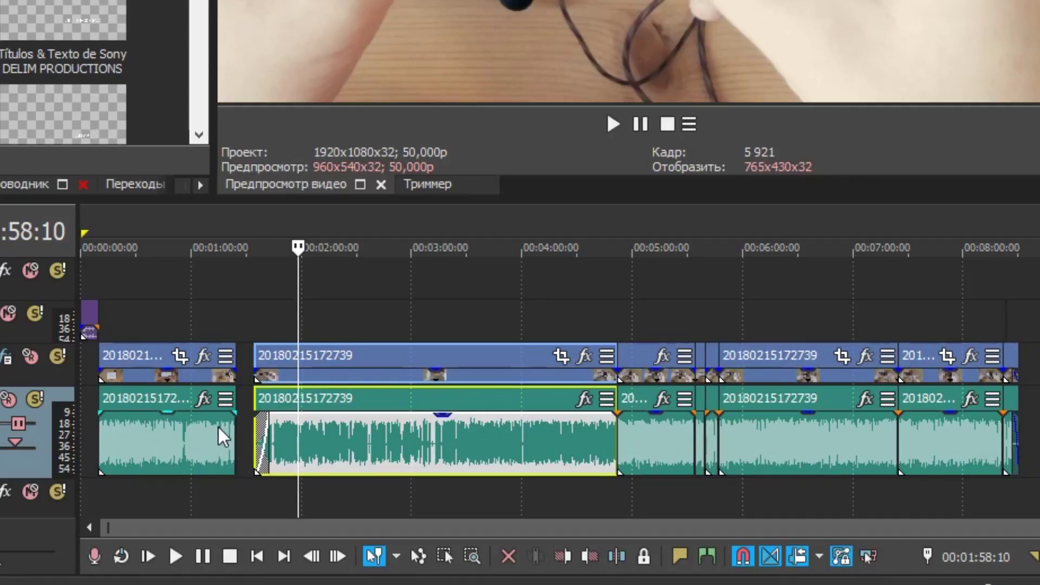
Step: Lengthen the second audio clip's fade-in, then shorten it to about 00:00:06:18
click(216, 426)
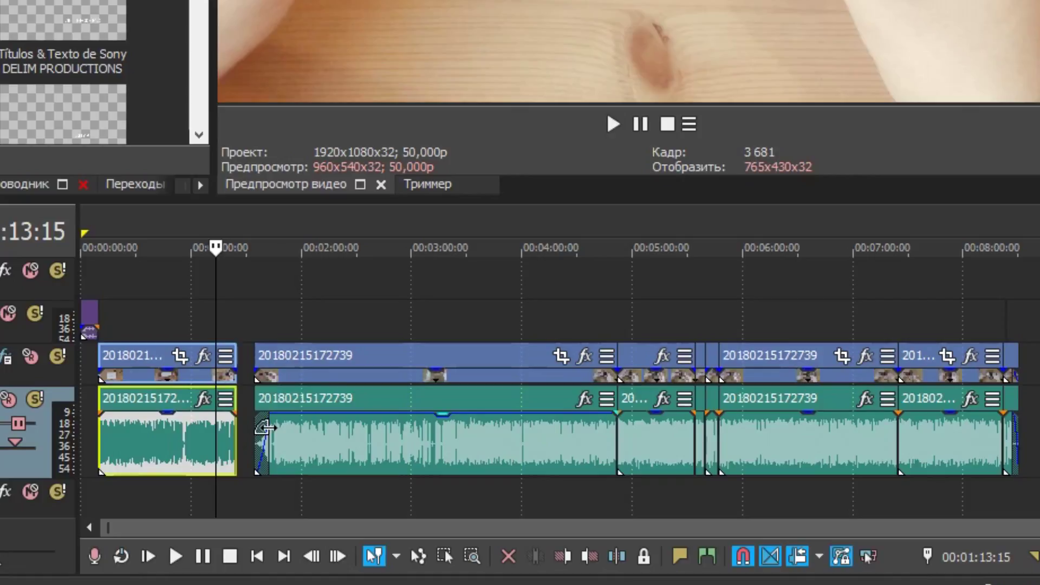
drag(255, 419, 260, 426)
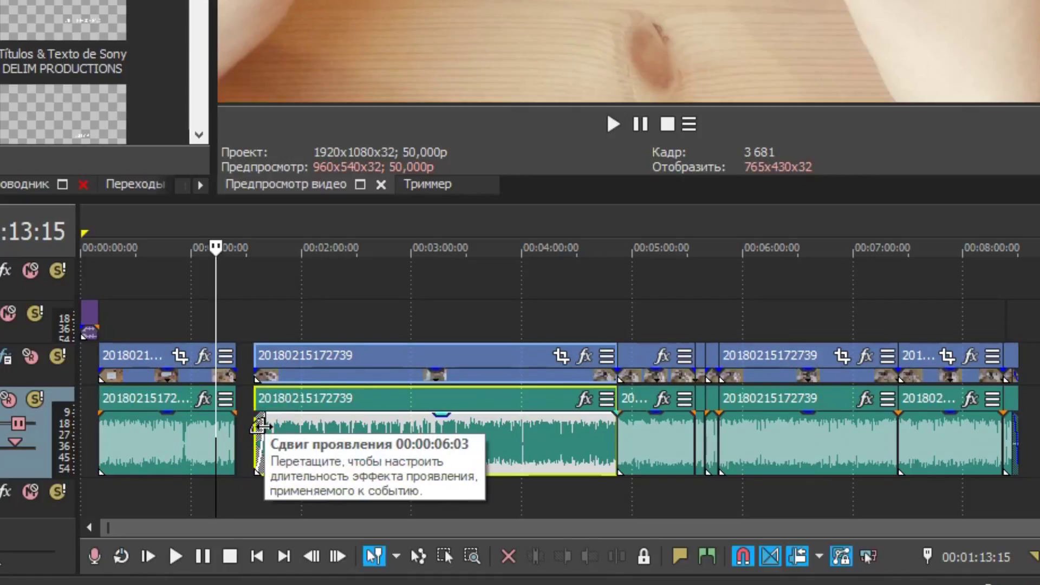
click(260, 426)
drag(259, 426, 293, 422)
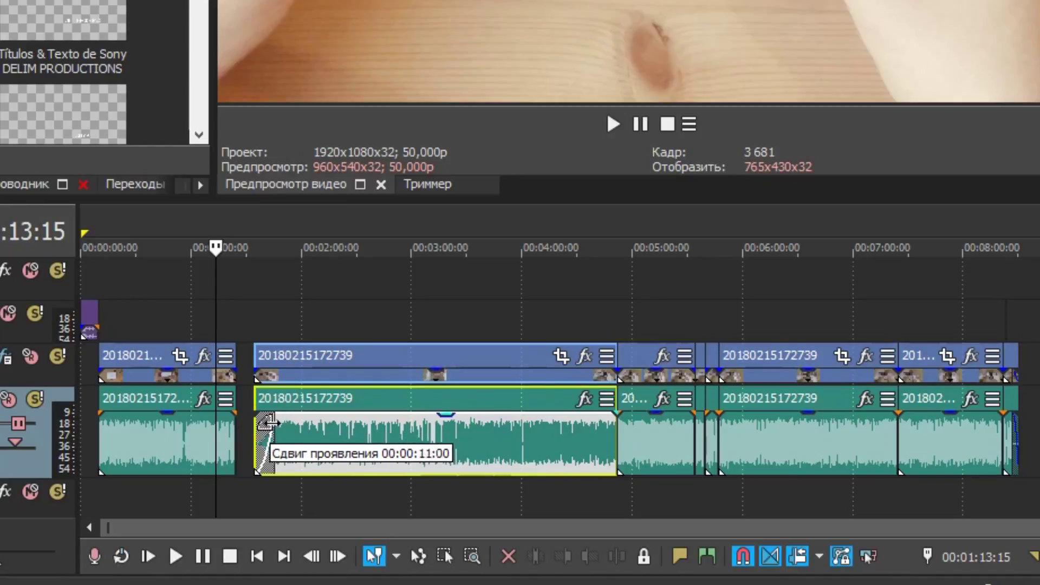
drag(293, 422, 262, 421)
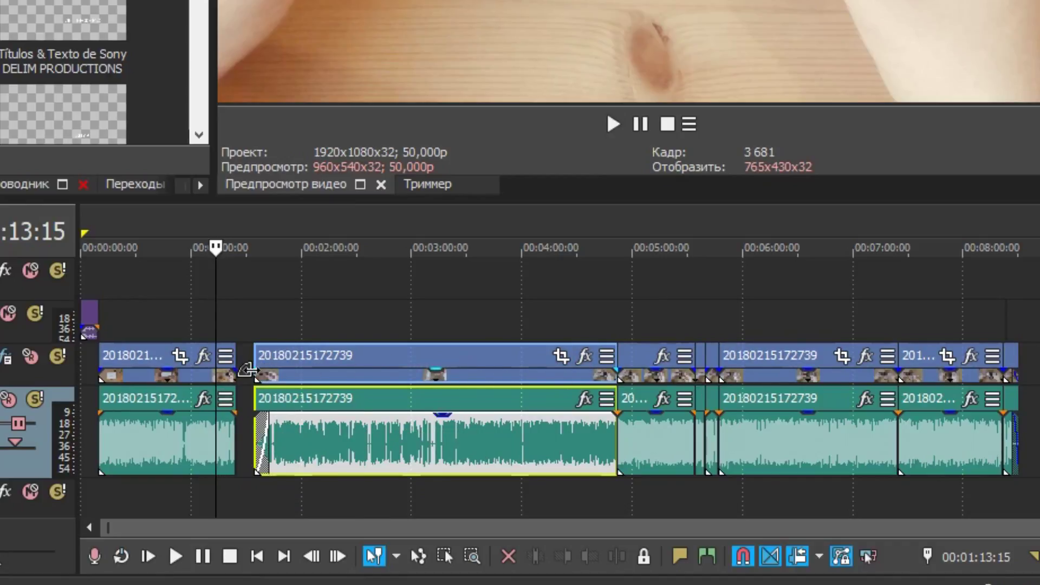
drag(246, 370, 254, 361)
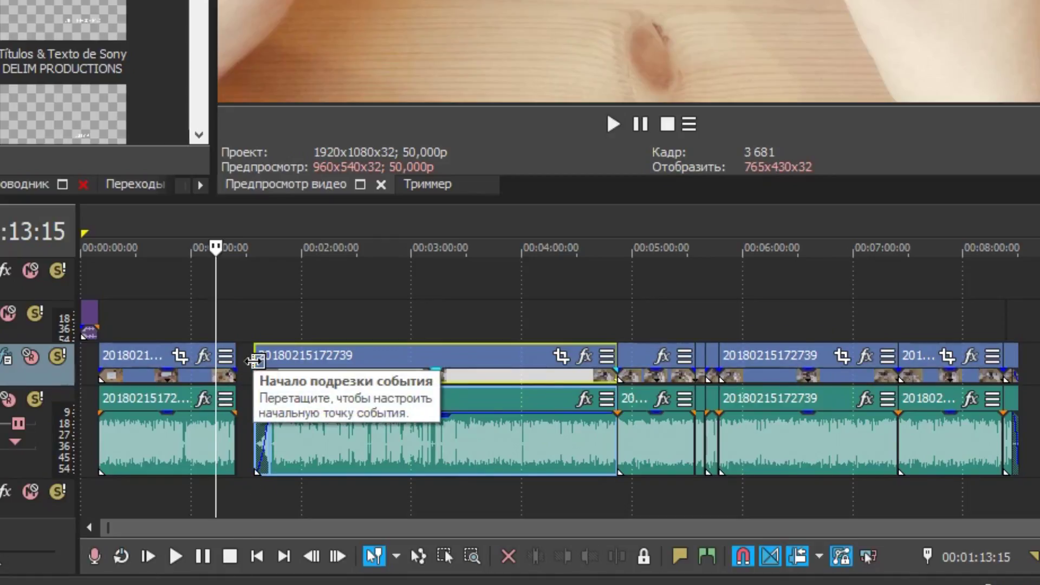
click(259, 434)
drag(259, 433, 261, 421)
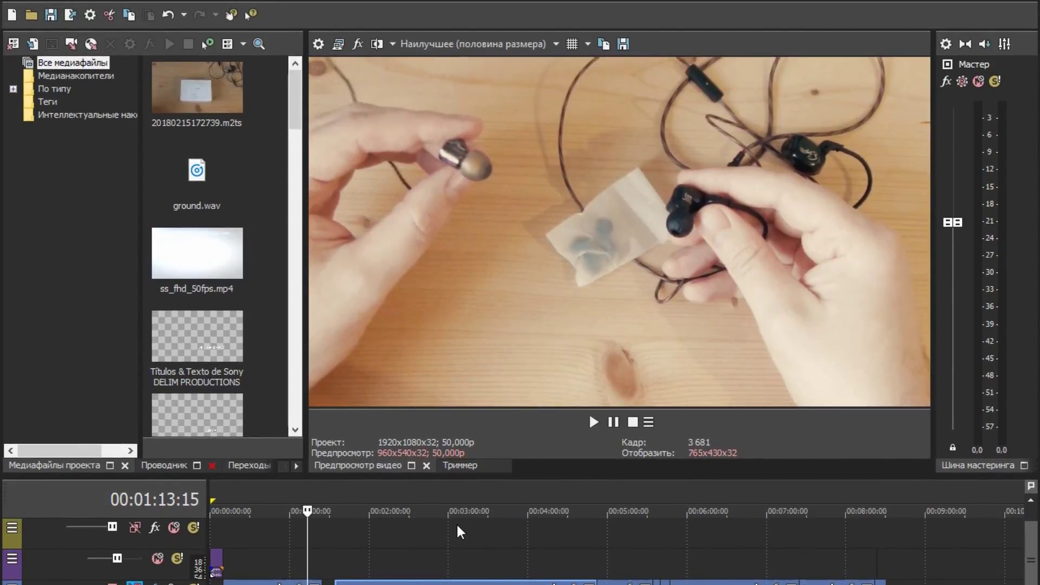
click(546, 501)
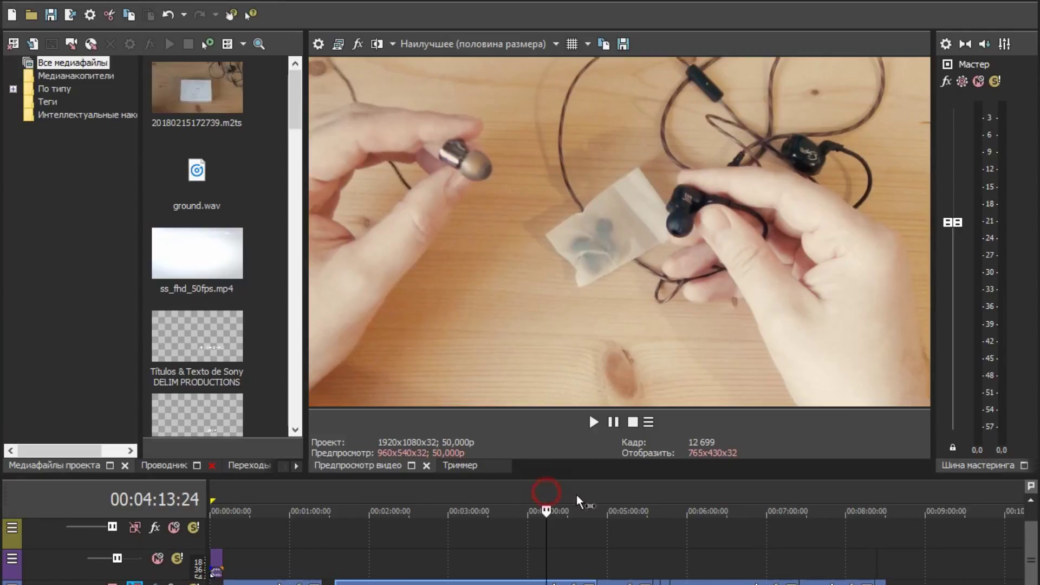
drag(652, 494, 778, 495)
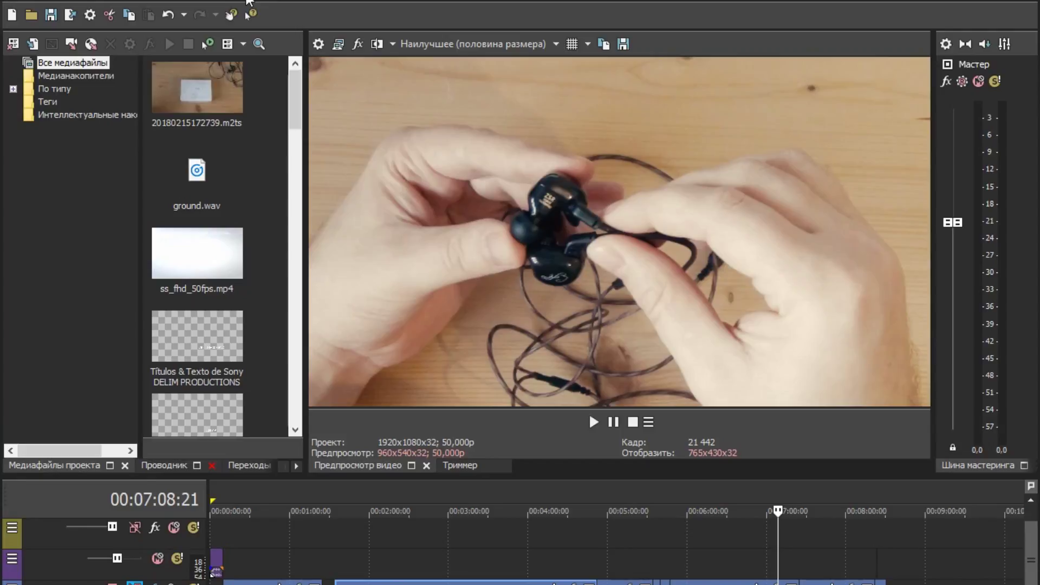
click(16, 2)
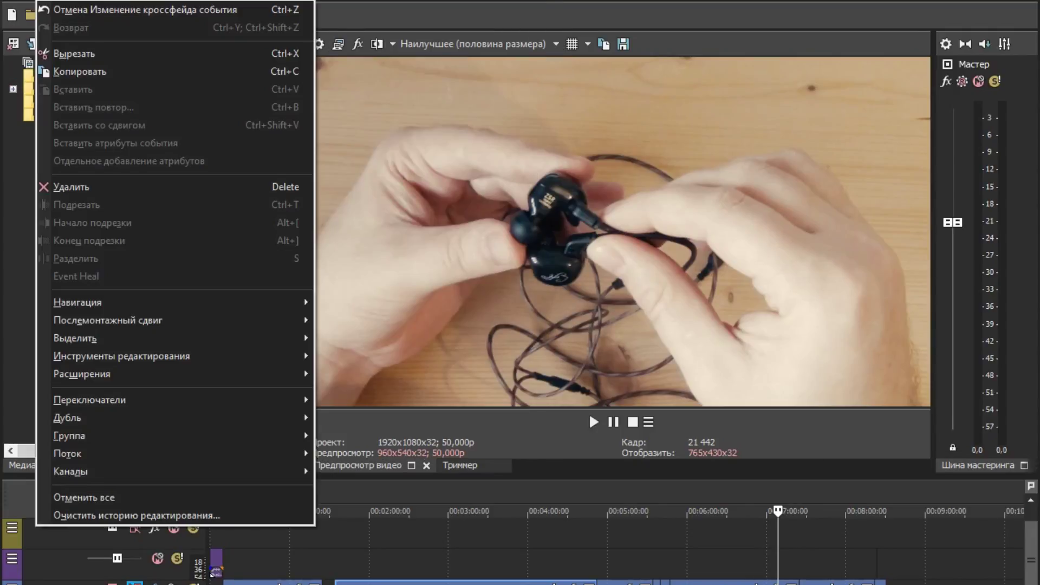
click(525, 207)
mouse_move(716, 492)
mouse_down()
mouse_move(684, 490)
mouse_move(746, 496)
mouse_up()
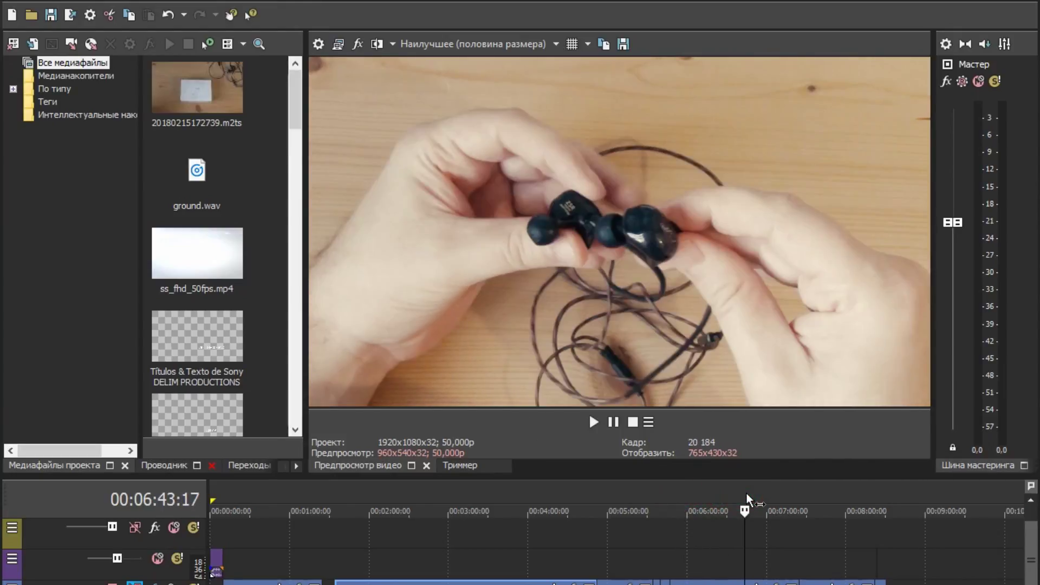